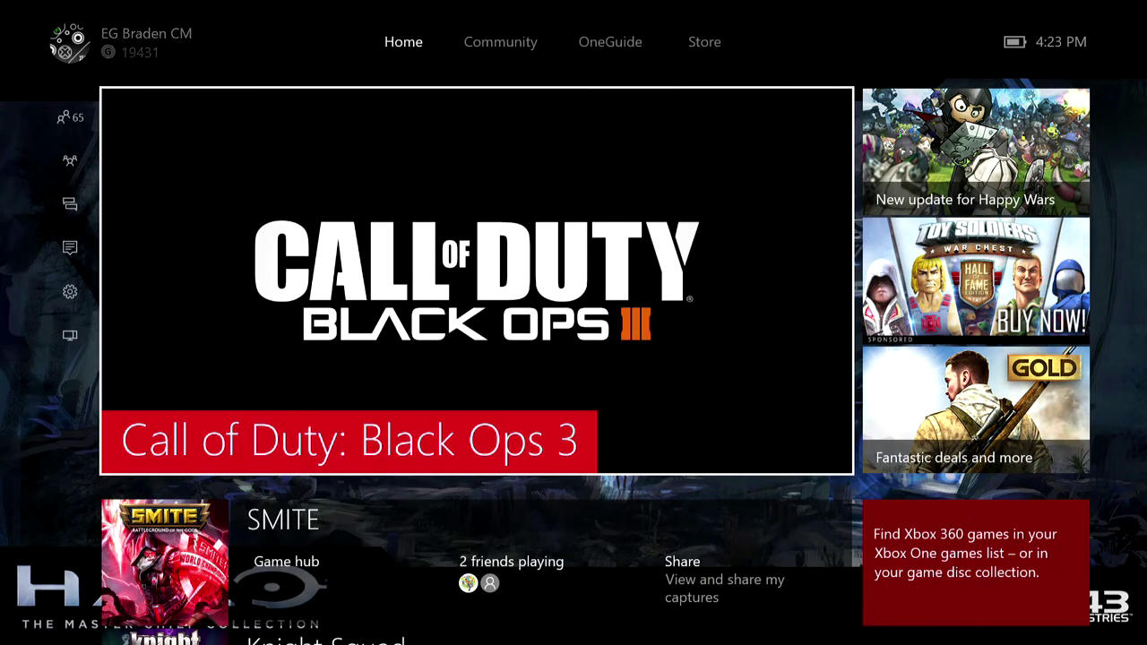
- Bring up the guide panel over the Xbox One Home screen
key(Left)
- Go from the guide's settings panel through All settings to Privacy & online safety
key(Down)
key(Down)
key(Down)
key(Down)
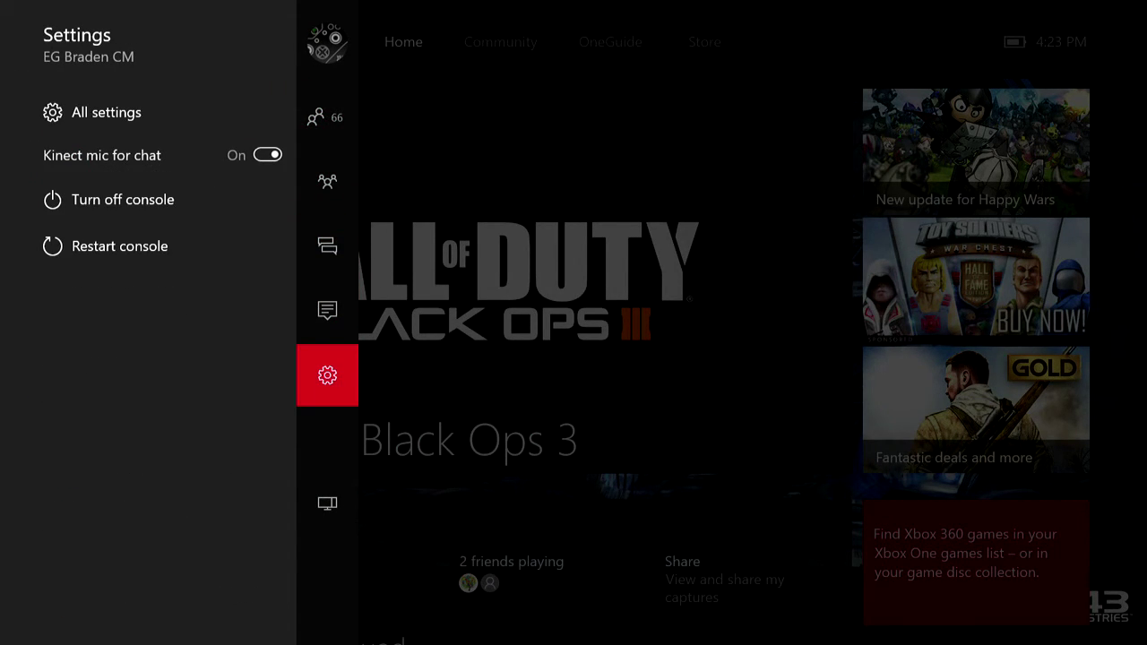
key(Right)
key(Return)
key(Right)
key(Right)
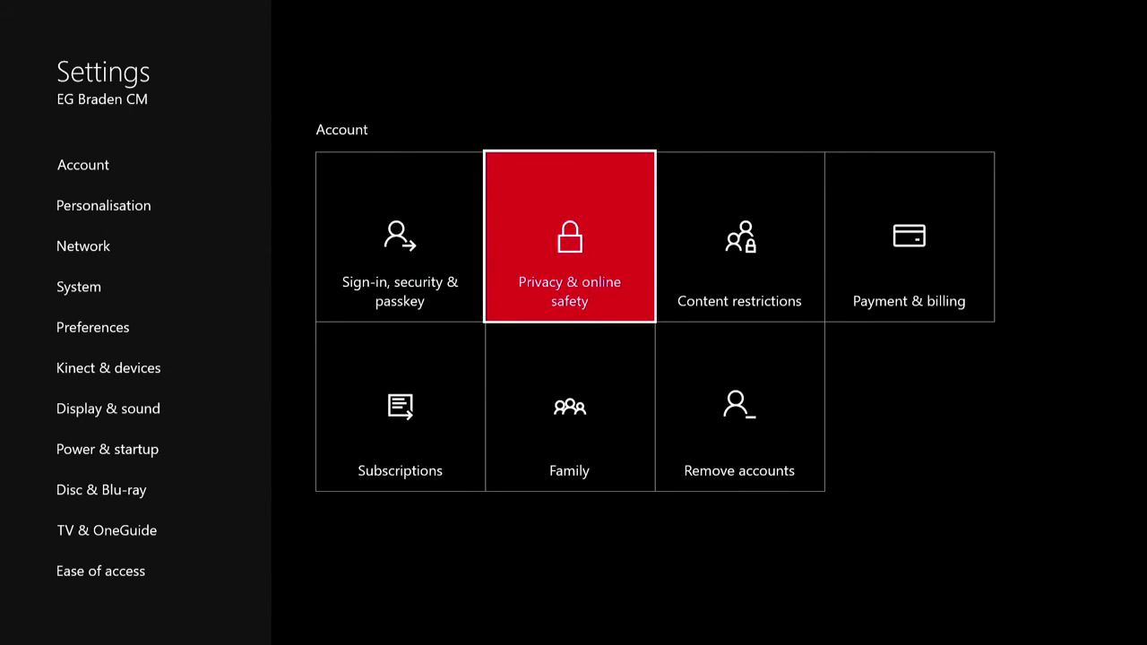
key(Return)
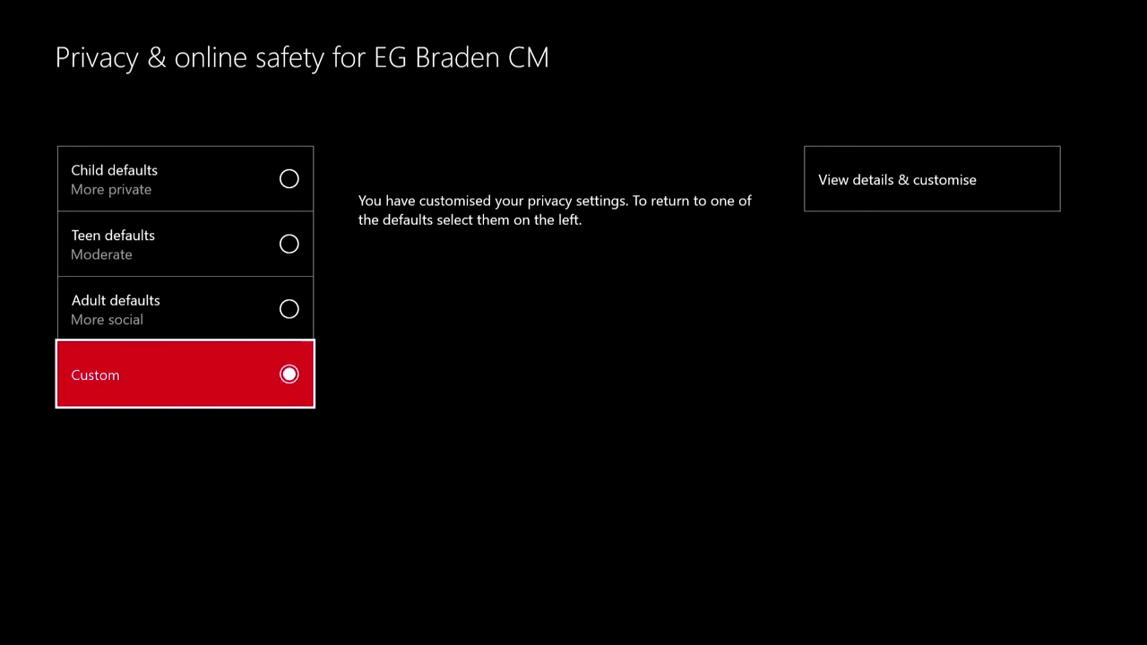
key(Right)
- Open the detailed privacy page and keep game clips visible to Everybody
key(Return)
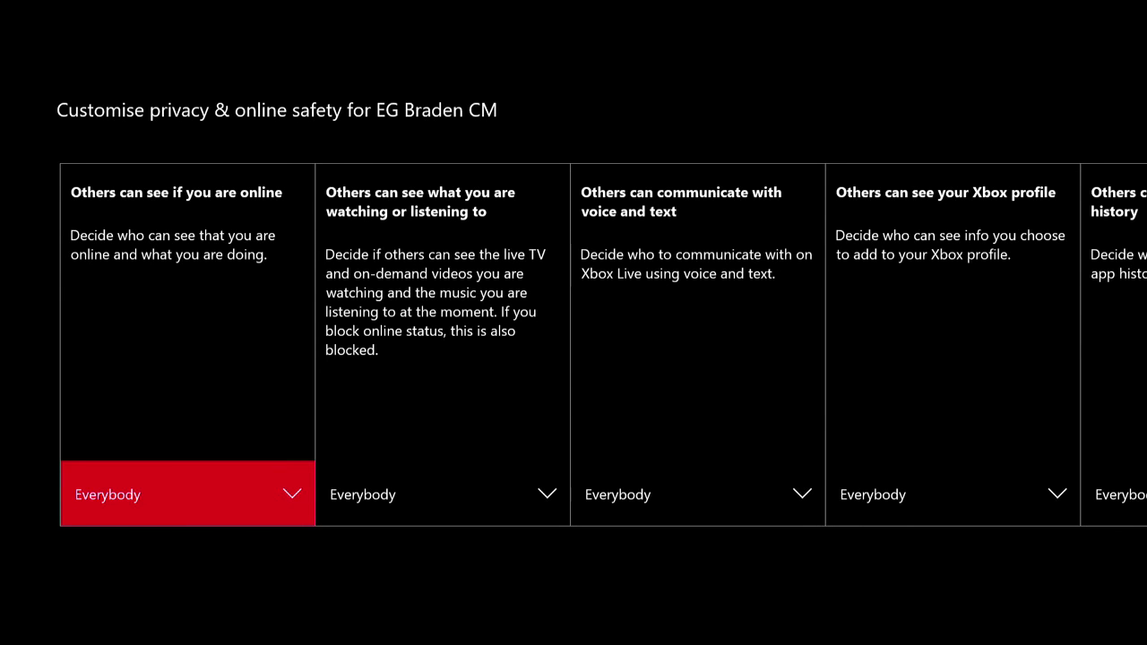
key(Right)
key(Right)
key(Right)
key(Right)
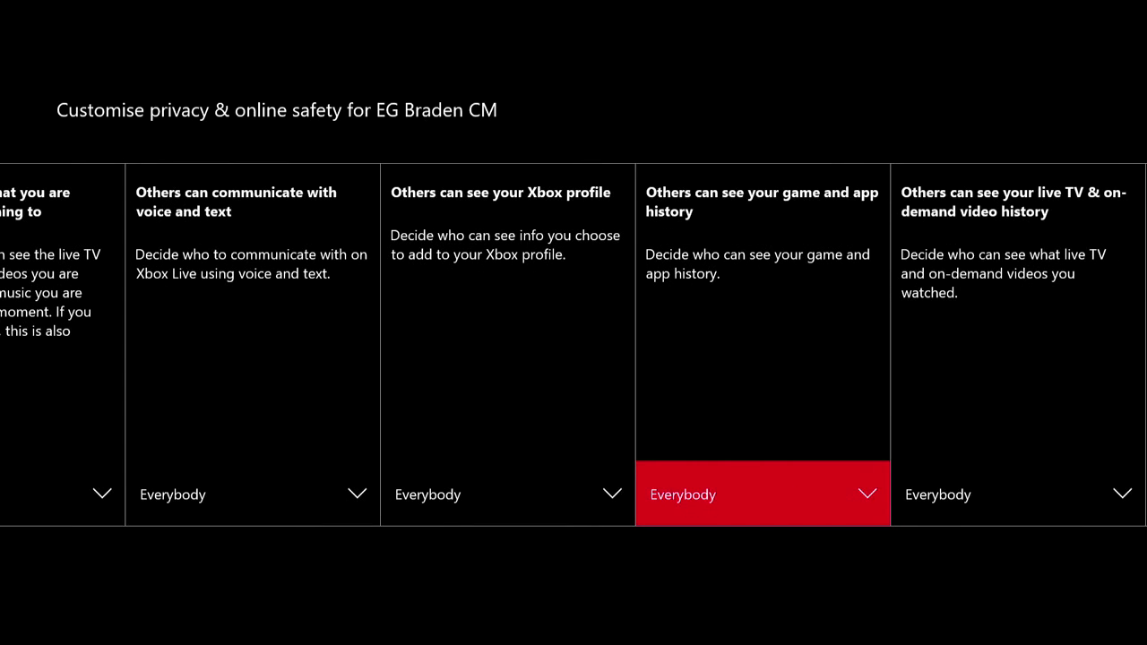
key(Right)
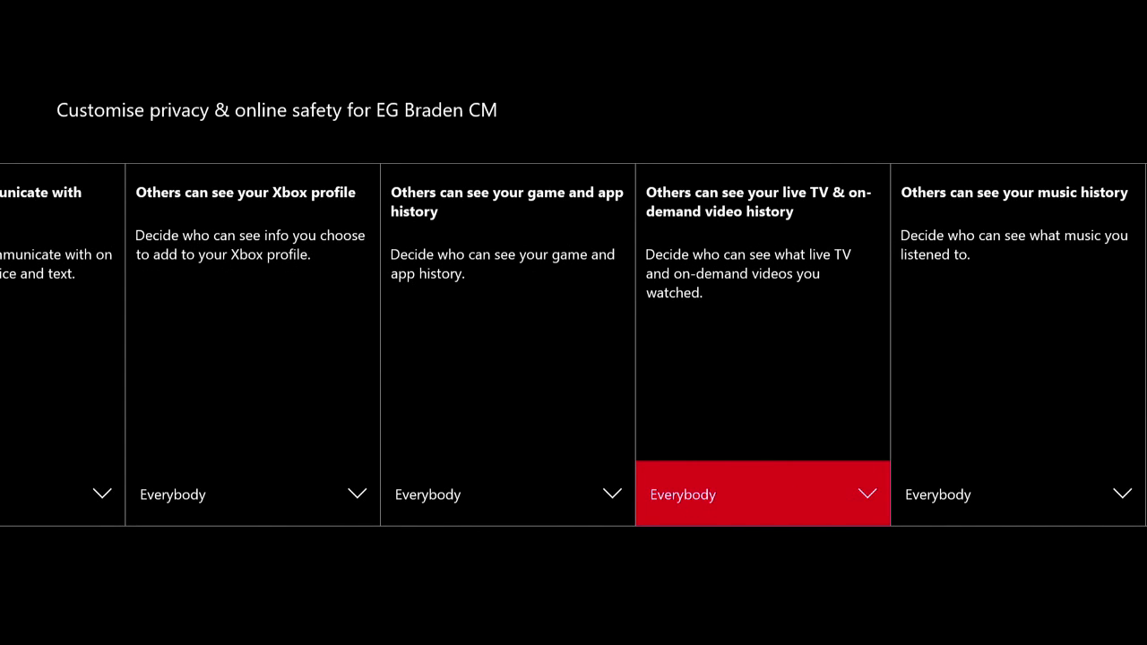
key(Right)
key(Right)
key(Right)
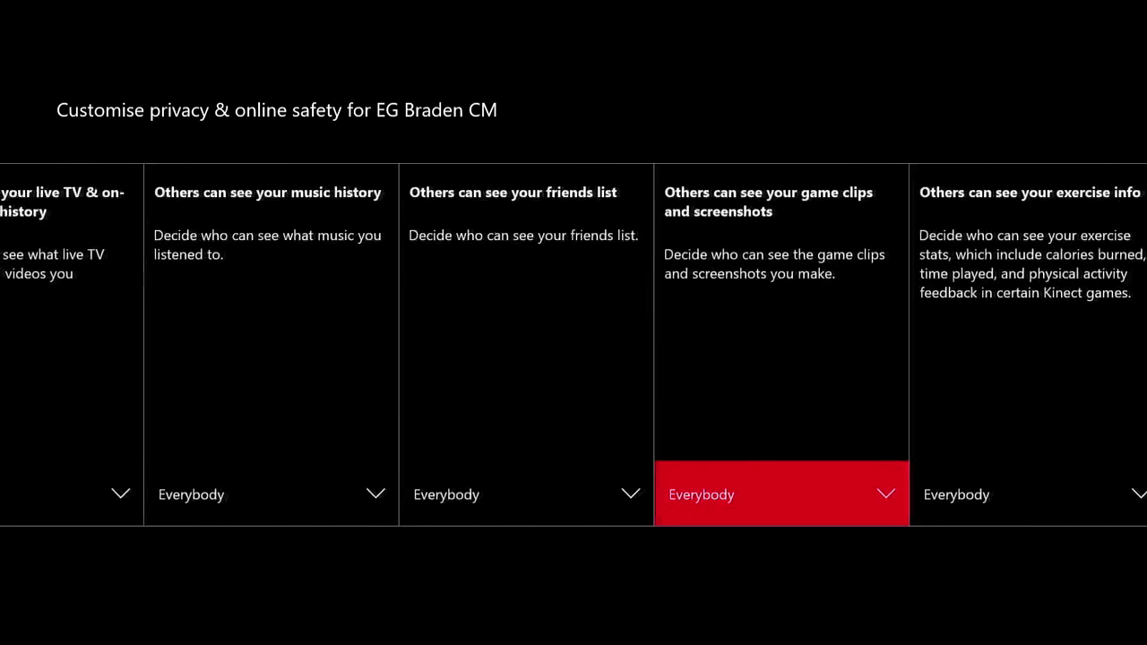
key(Return)
key(Down)
key(Down)
key(Up)
key(Up)
key(Return)
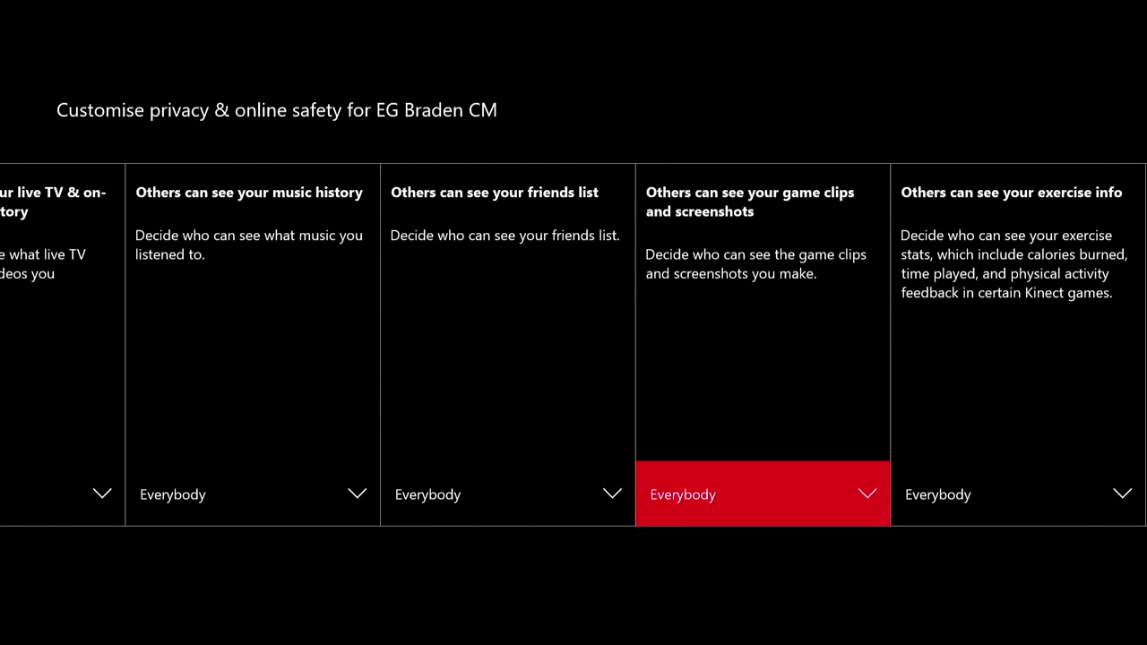
- Keep social network sharing set to Everybody
key(Right)
key(Right)
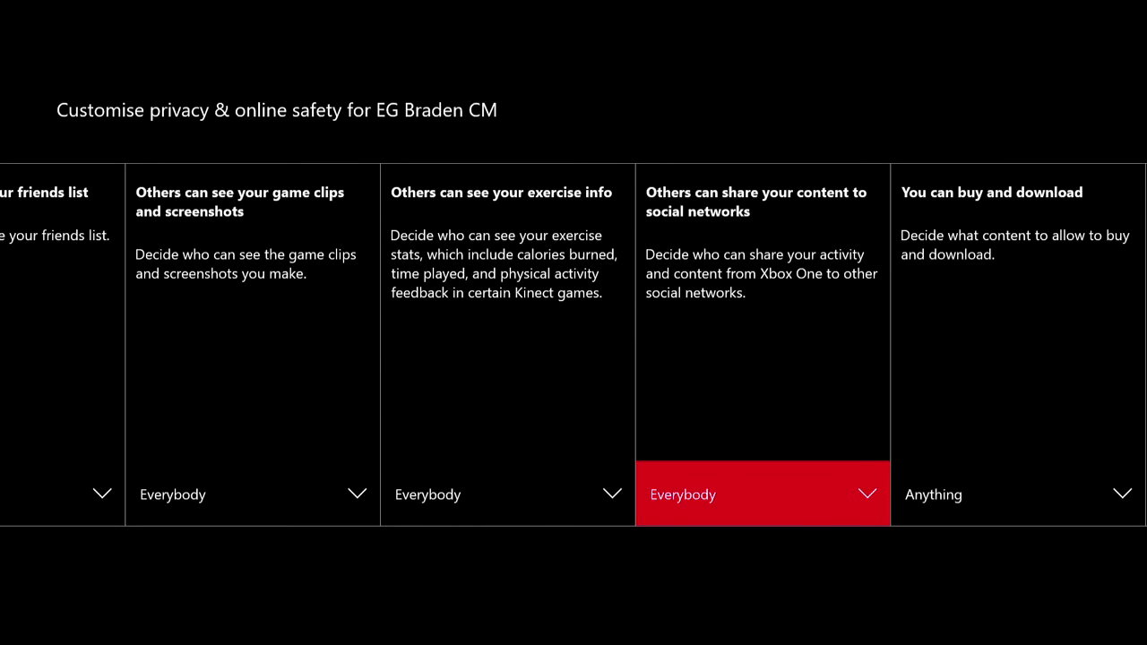
key(Right)
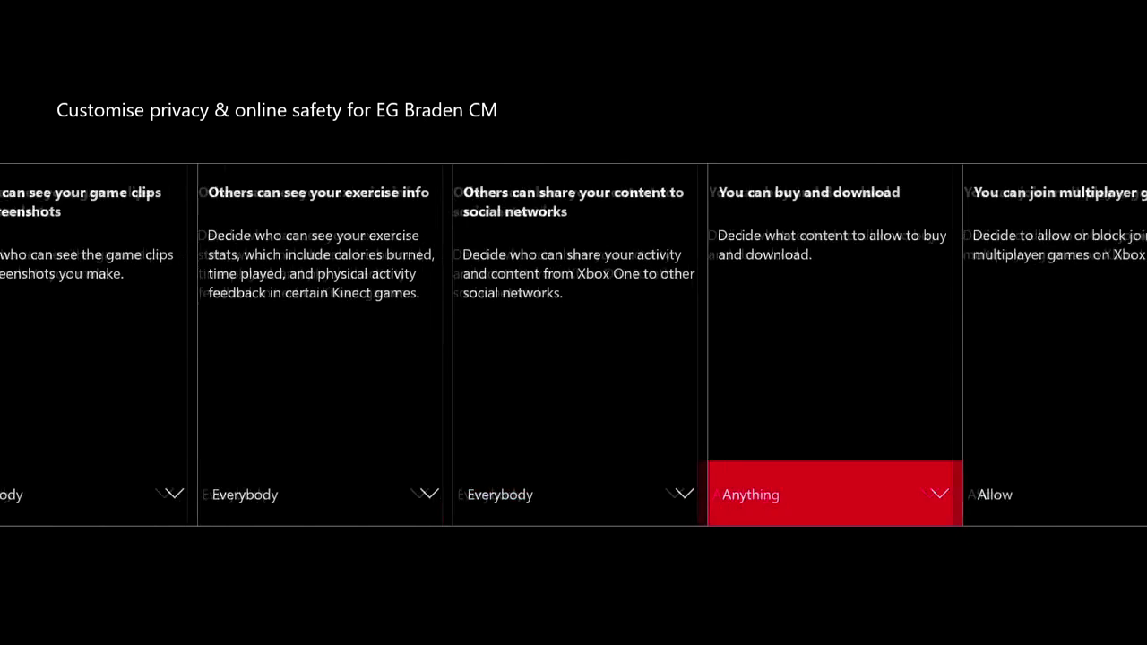
key(Right)
key(Left)
key(Left)
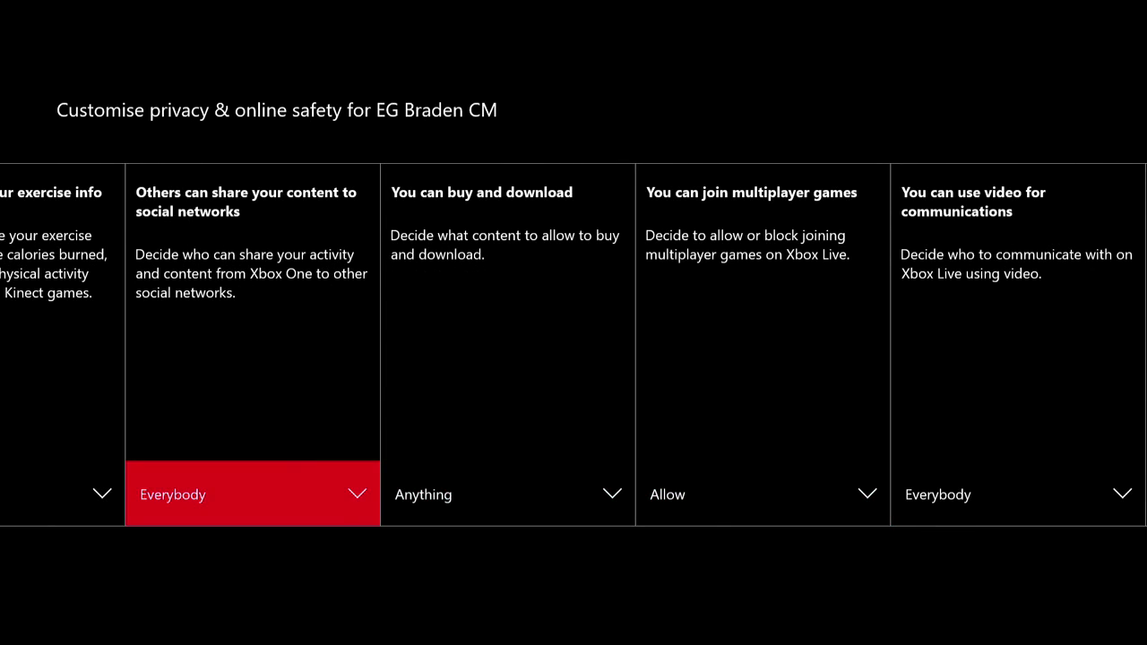
key(Return)
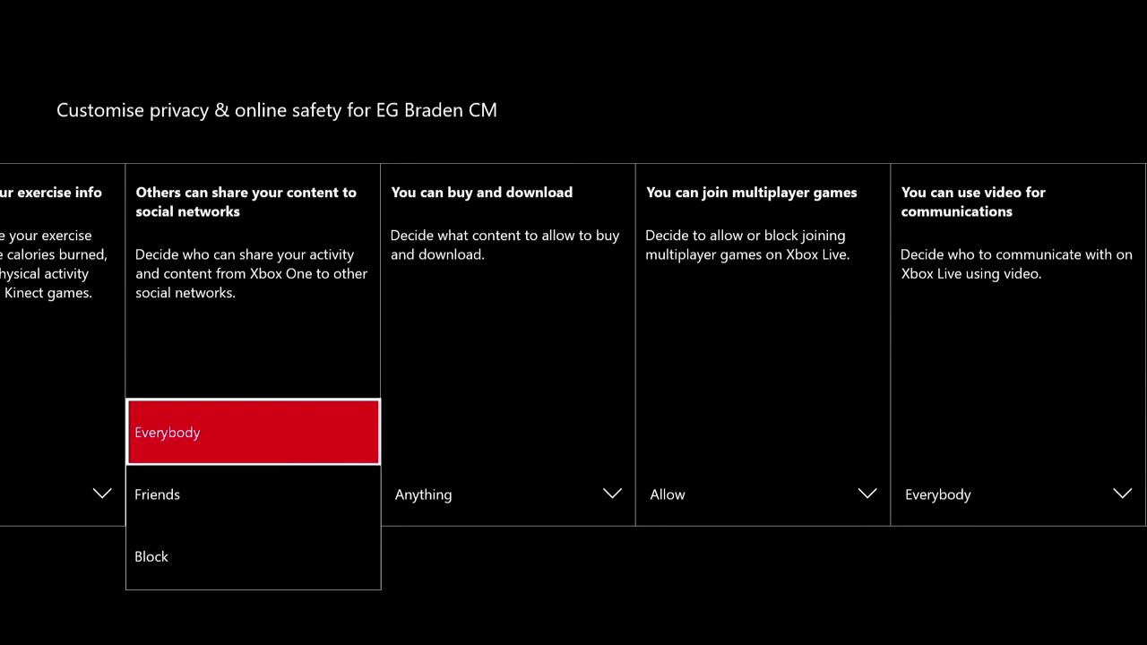
key(Return)
- Keep game clip uploads set to Allow
key(Right)
key(Right)
key(Right)
key(Right)
key(Right)
key(Right)
key(Right)
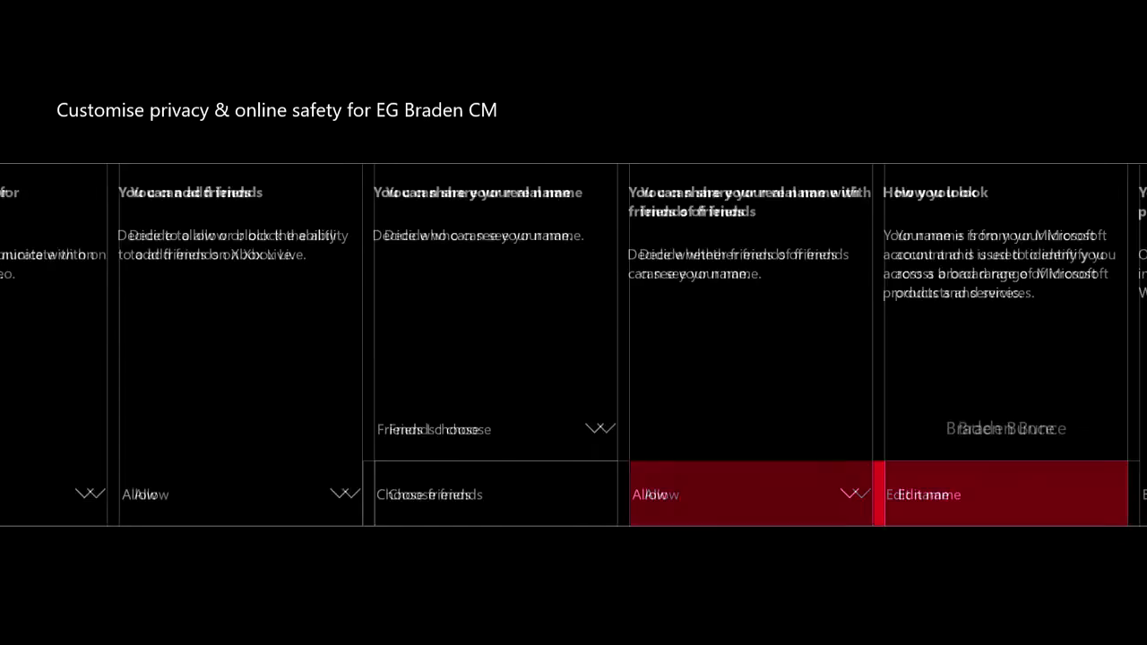
key(Right)
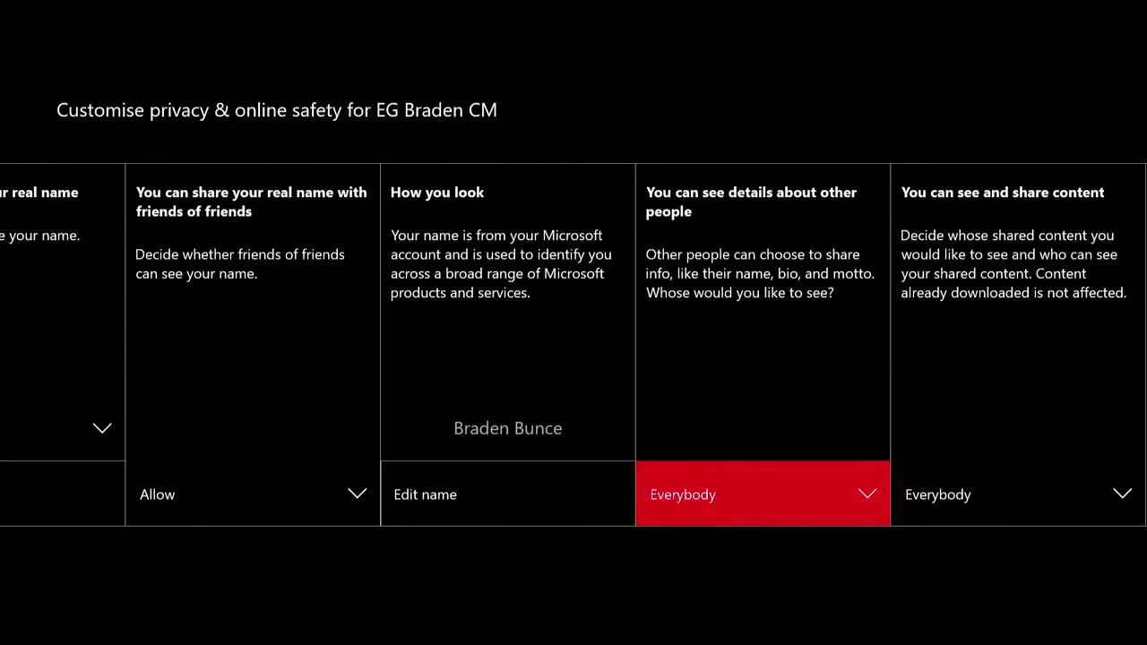
key(Right)
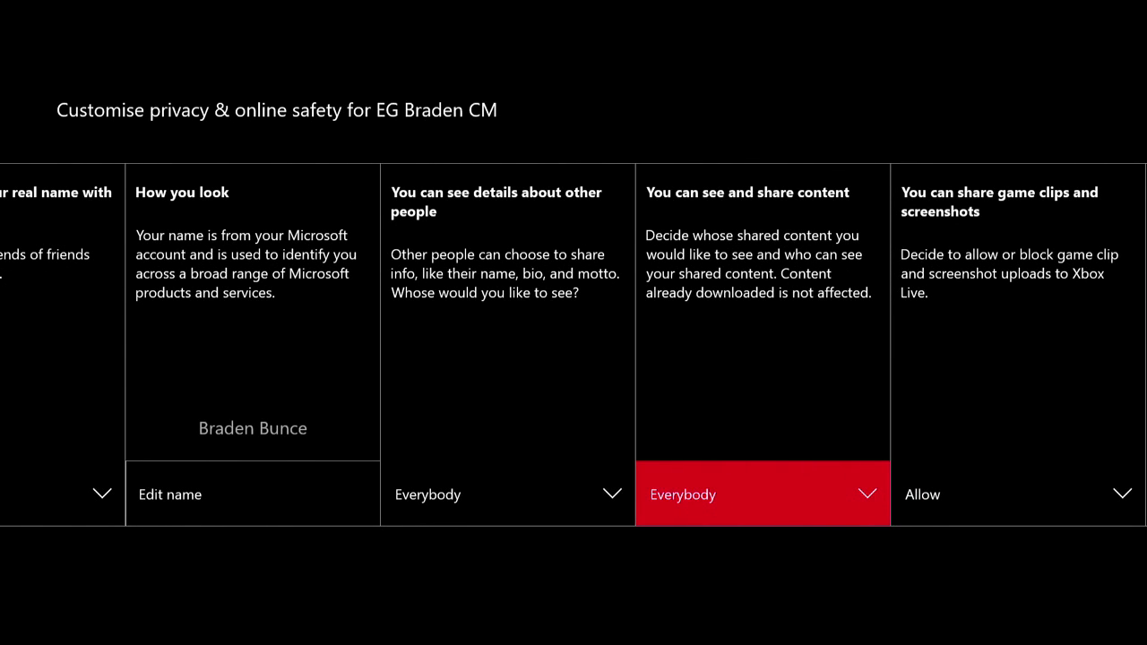
key(Right)
key(Return)
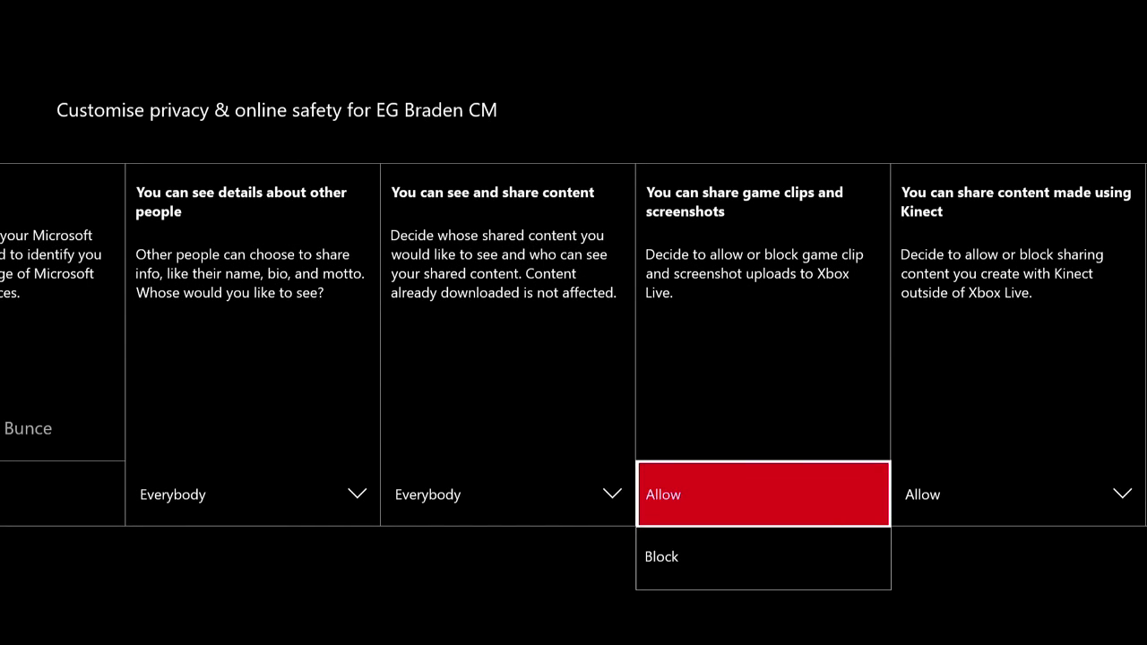
key(Return)
- Keep shared content at Everybody and sharing outside Xbox Live at Allow
key(Left)
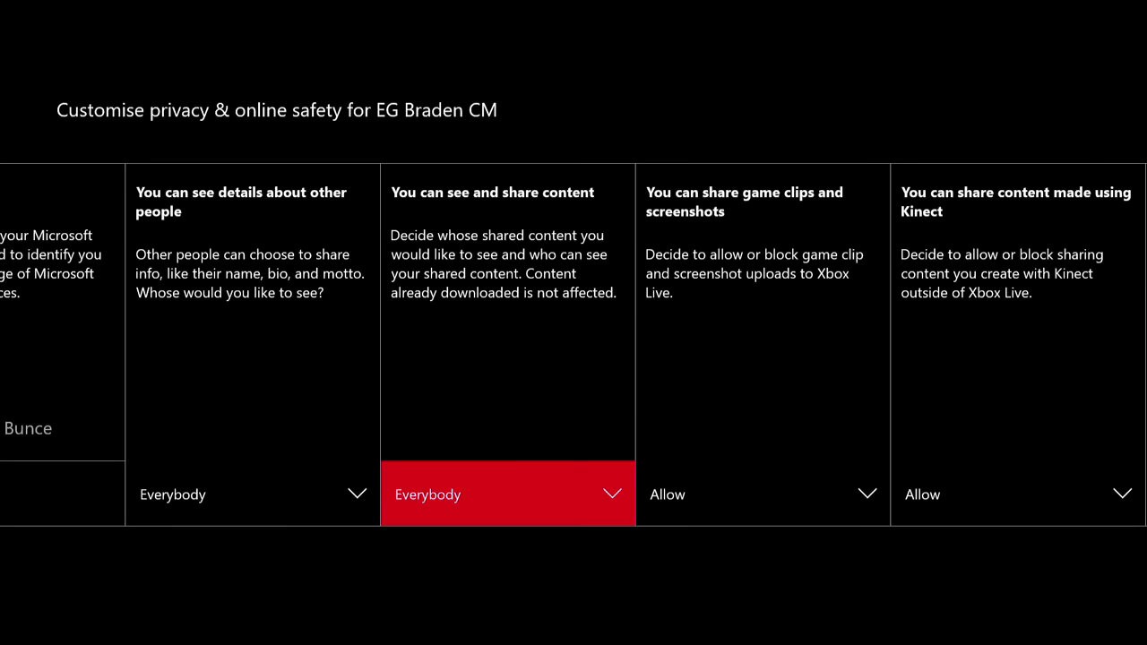
key(Return)
key(Return)
key(Right)
key(Right)
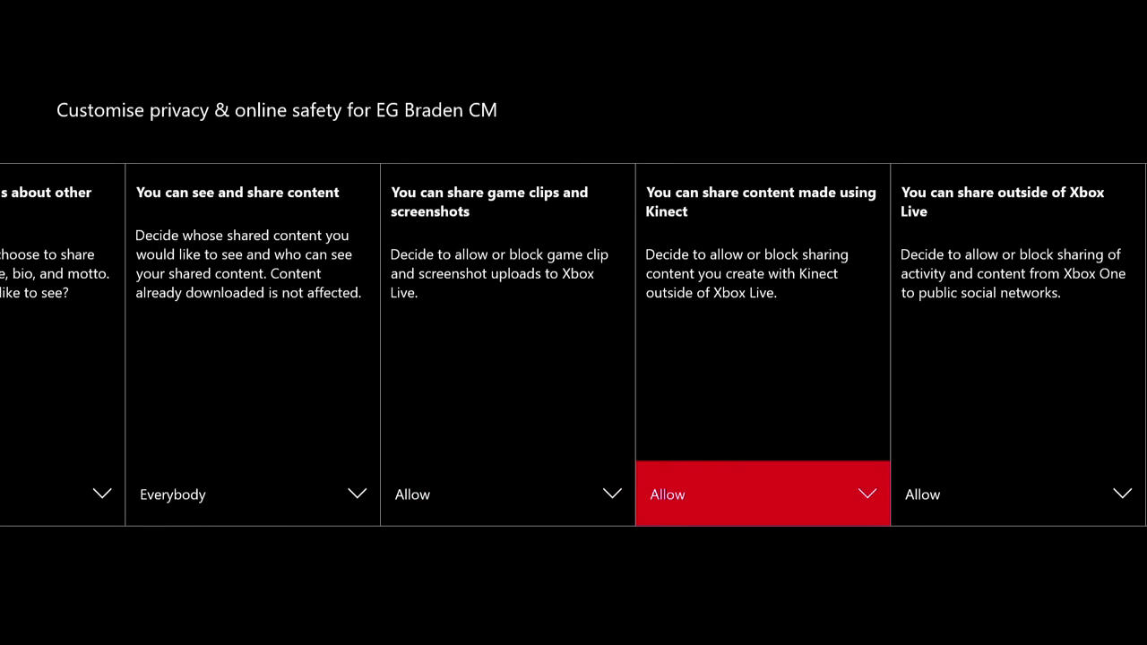
key(Right)
key(Right)
key(Left)
key(Return)
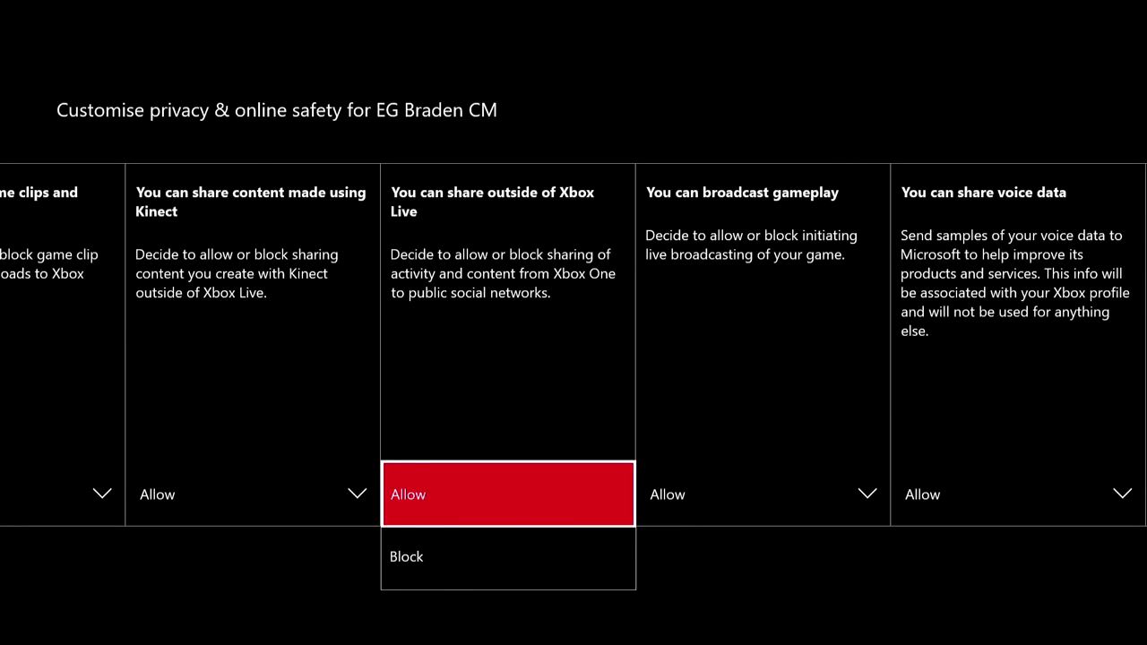
key(Return)
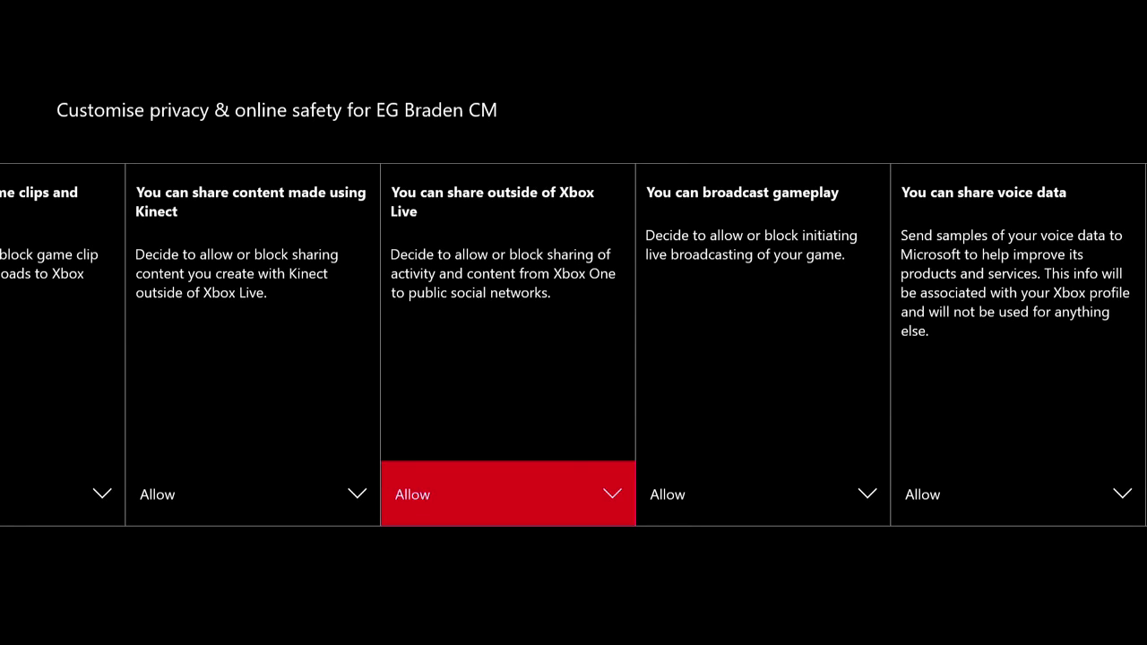
- Back out of the privacy and Account settings to the Home dashboard
key(Escape)
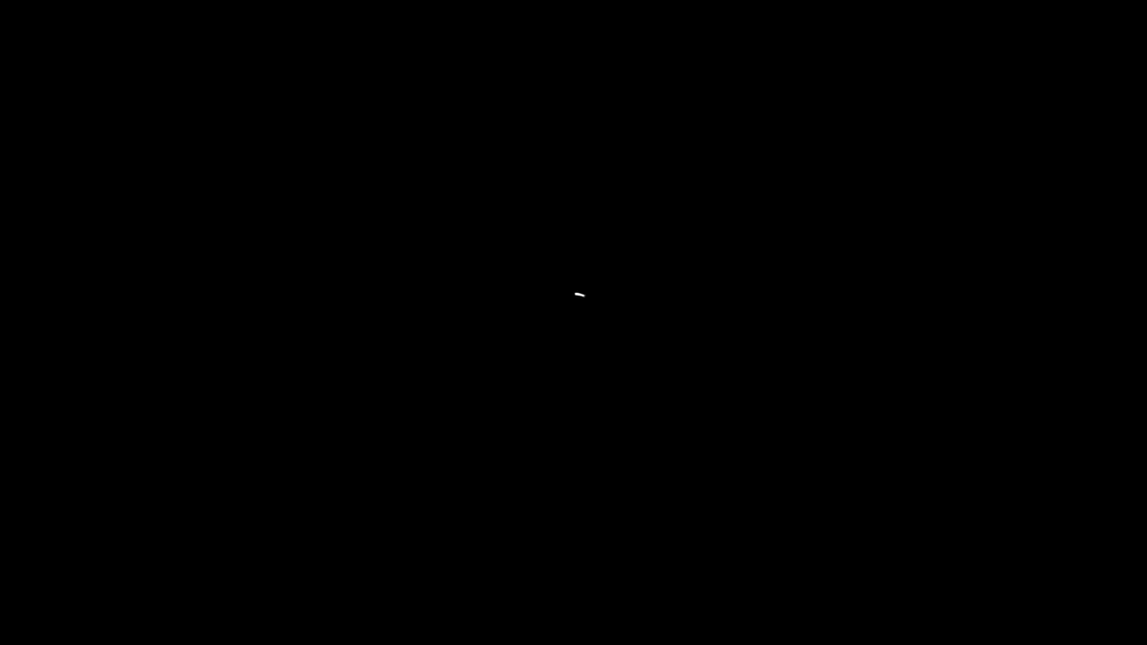
key(Escape)
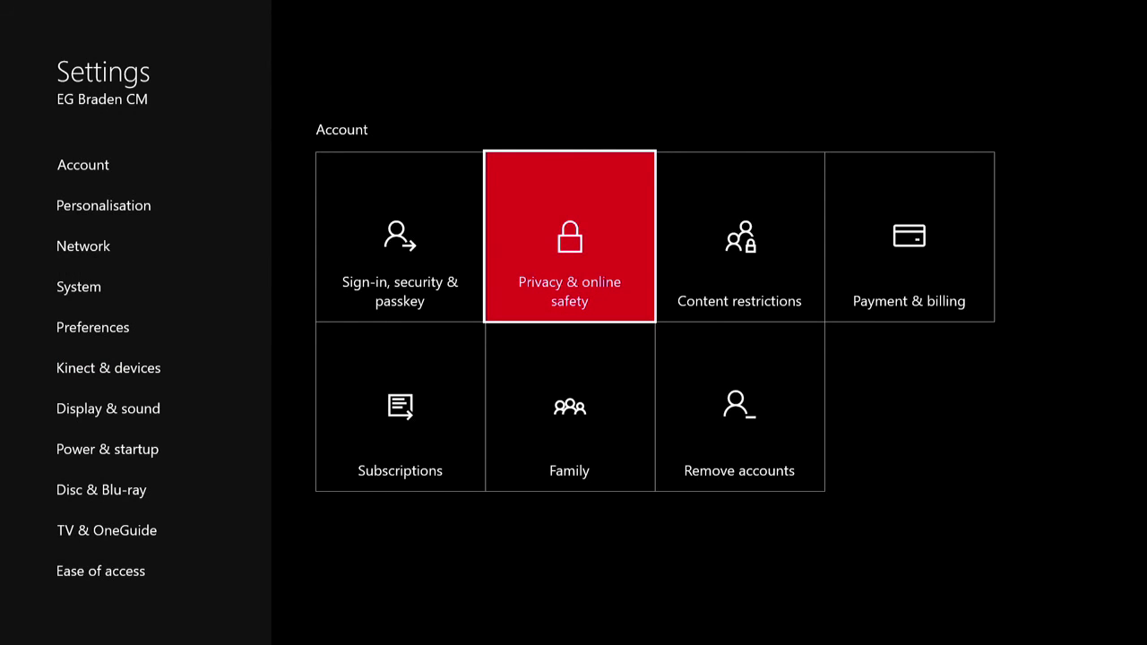
key(Escape)
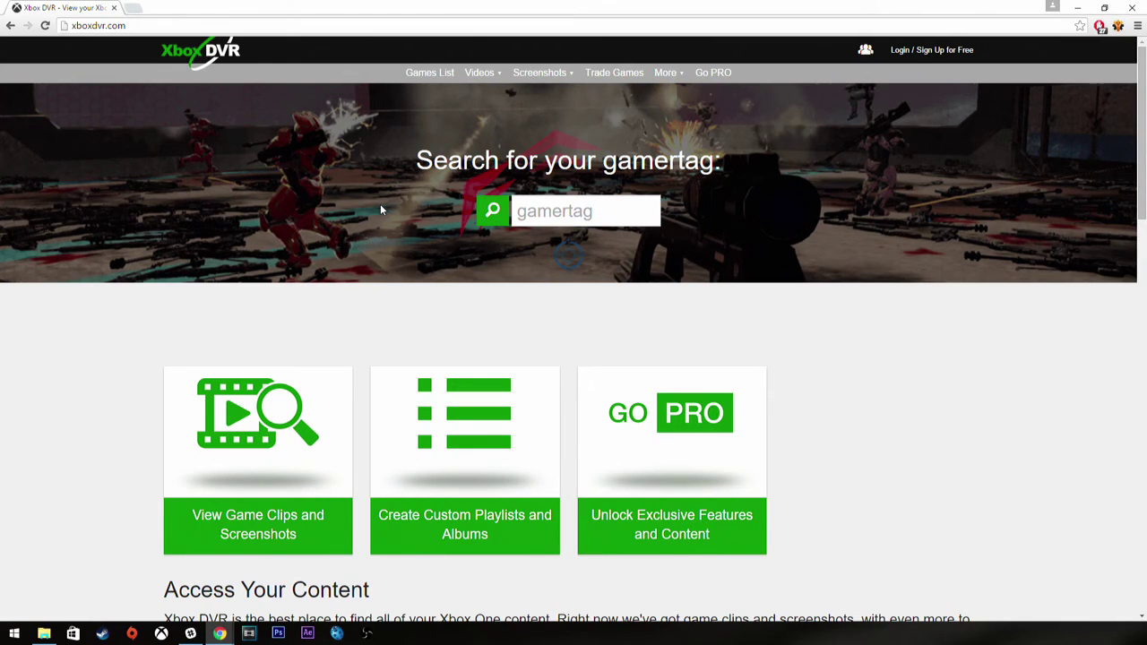
- Search XboxDVR.com for your gamertag and view its screenshots page, showing 0 screenshots
click(591, 212)
text(EG B)
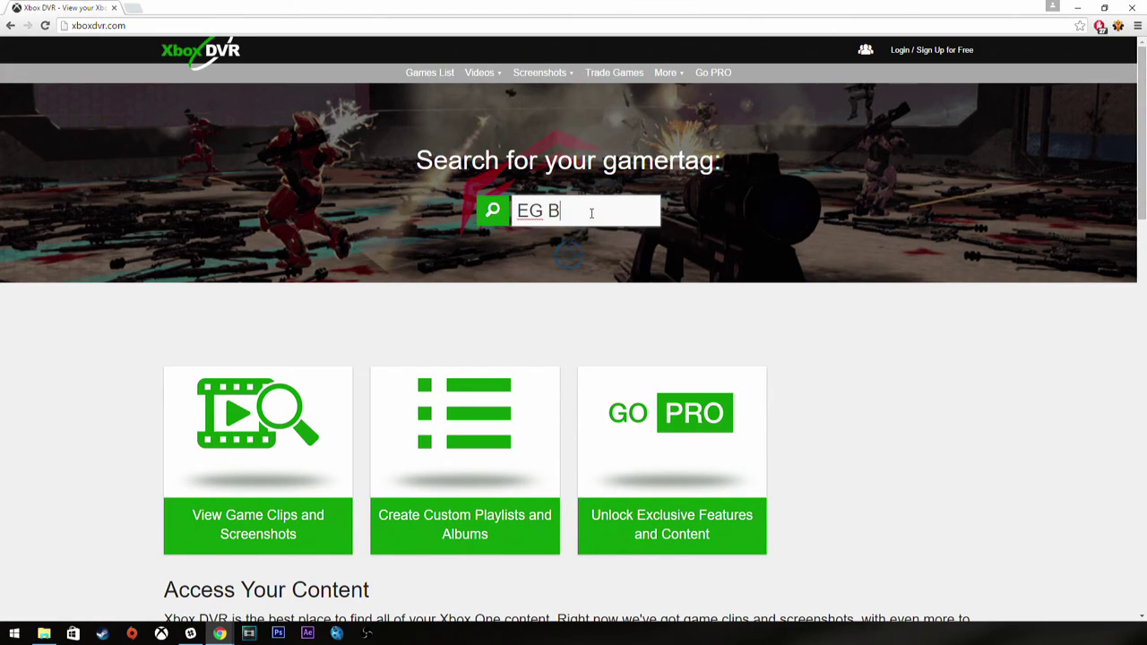
text(raden CM)
key(Return)
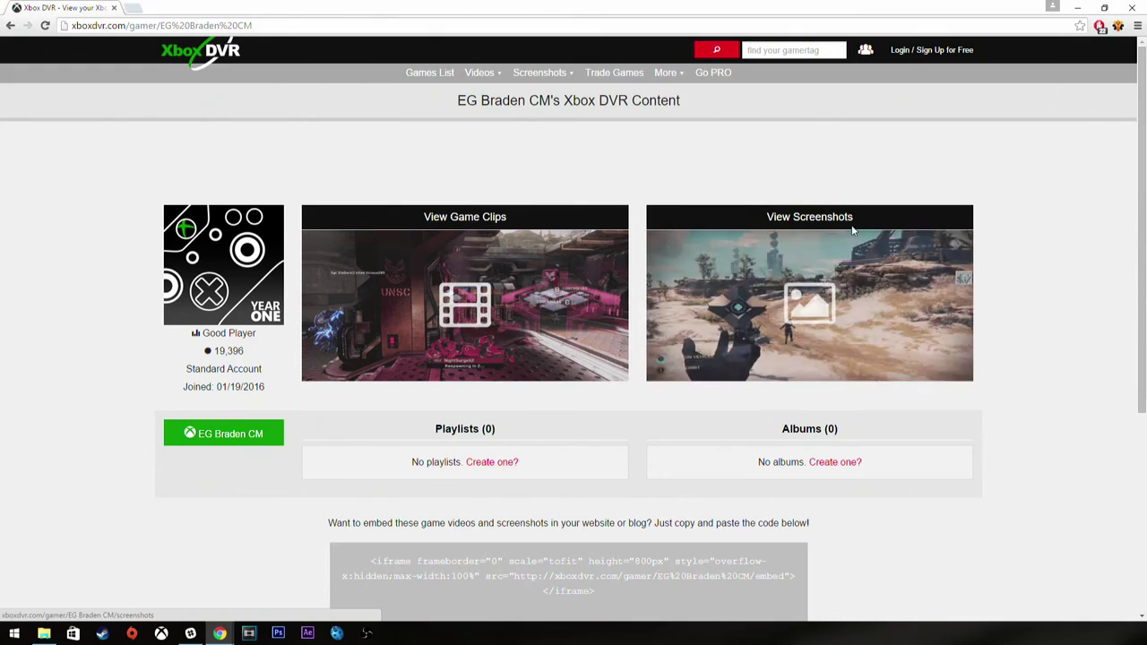
click(878, 243)
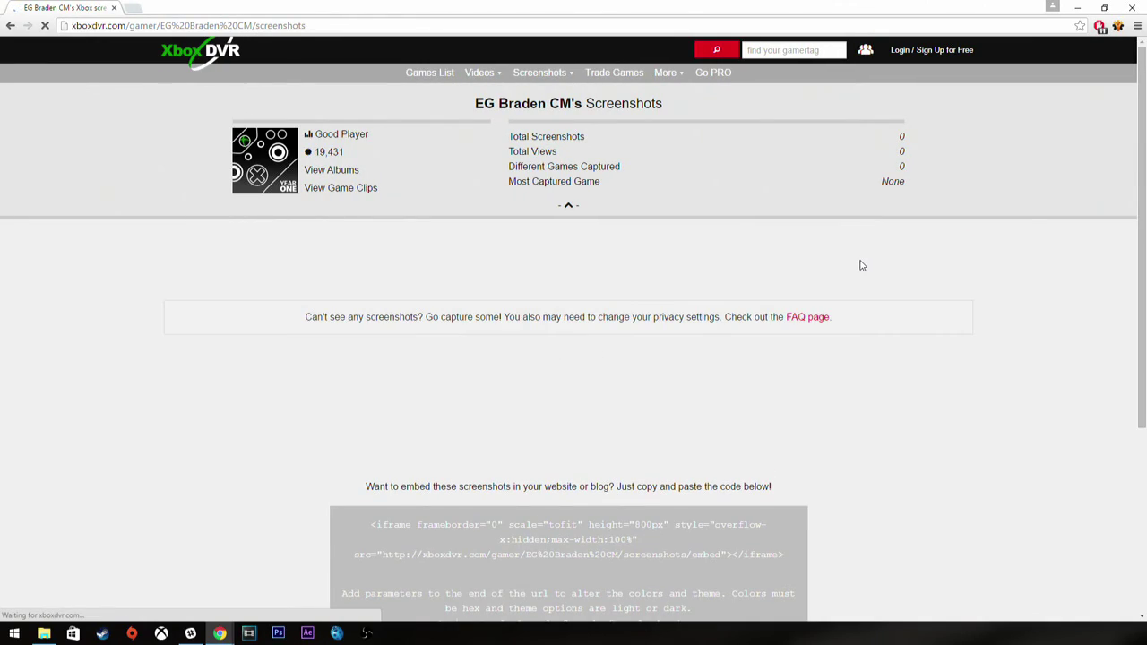
click(6, 26)
- Browse the gamer's game clips and select the second Call of Duty: Black Ops III clip
click(454, 274)
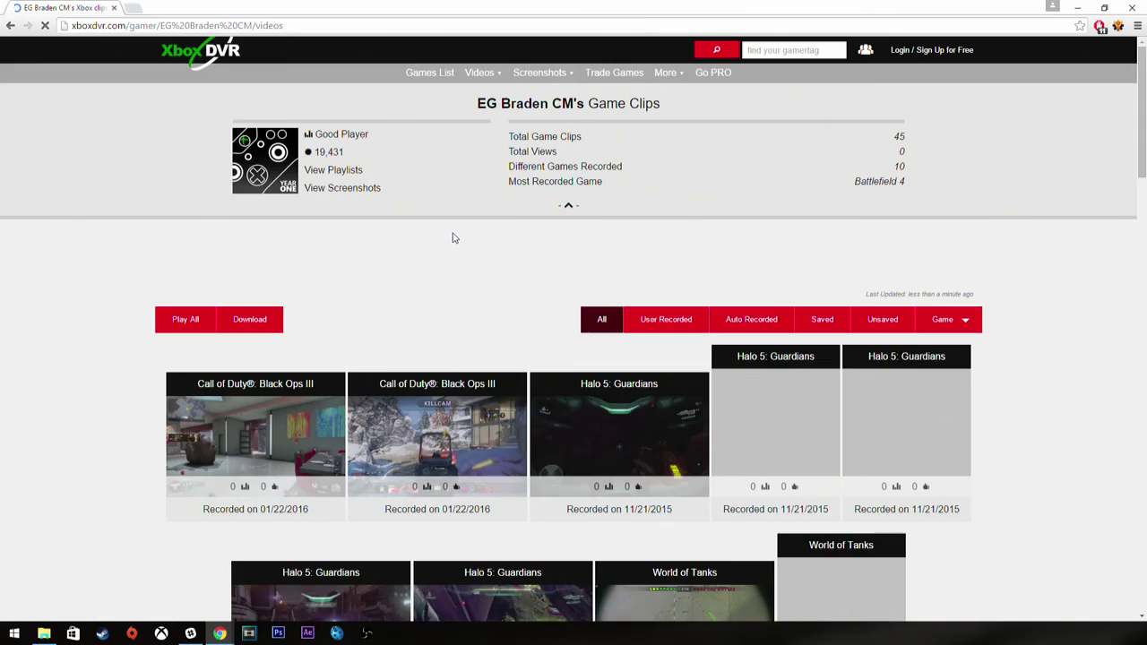
scroll(168, 215, down, 15)
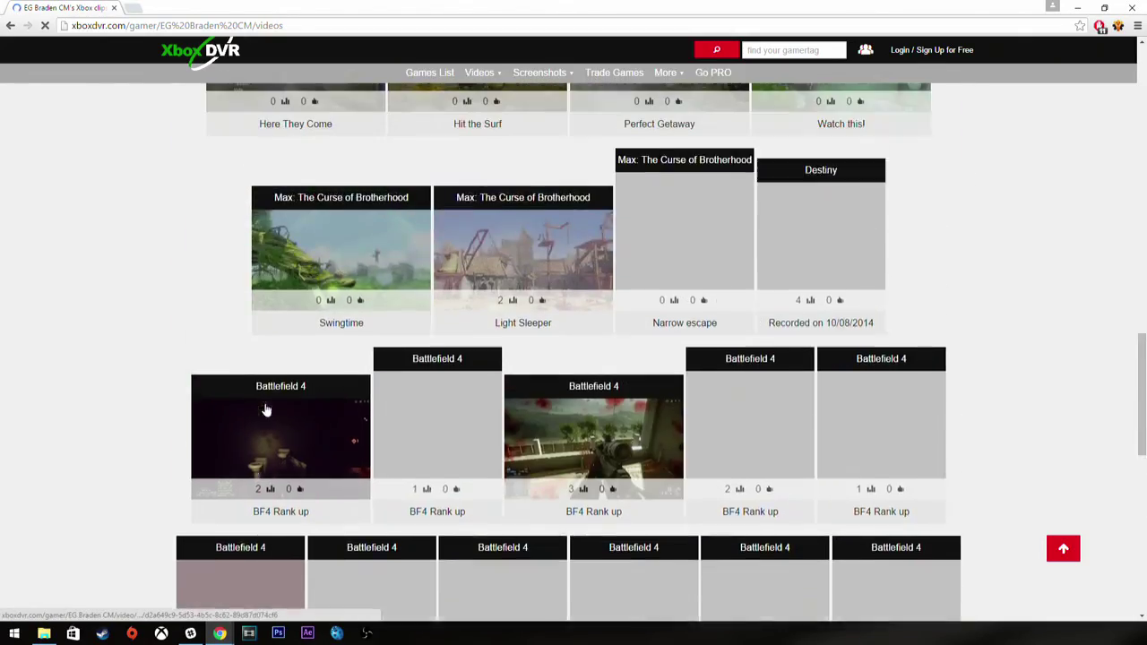
scroll(265, 408, up, 10)
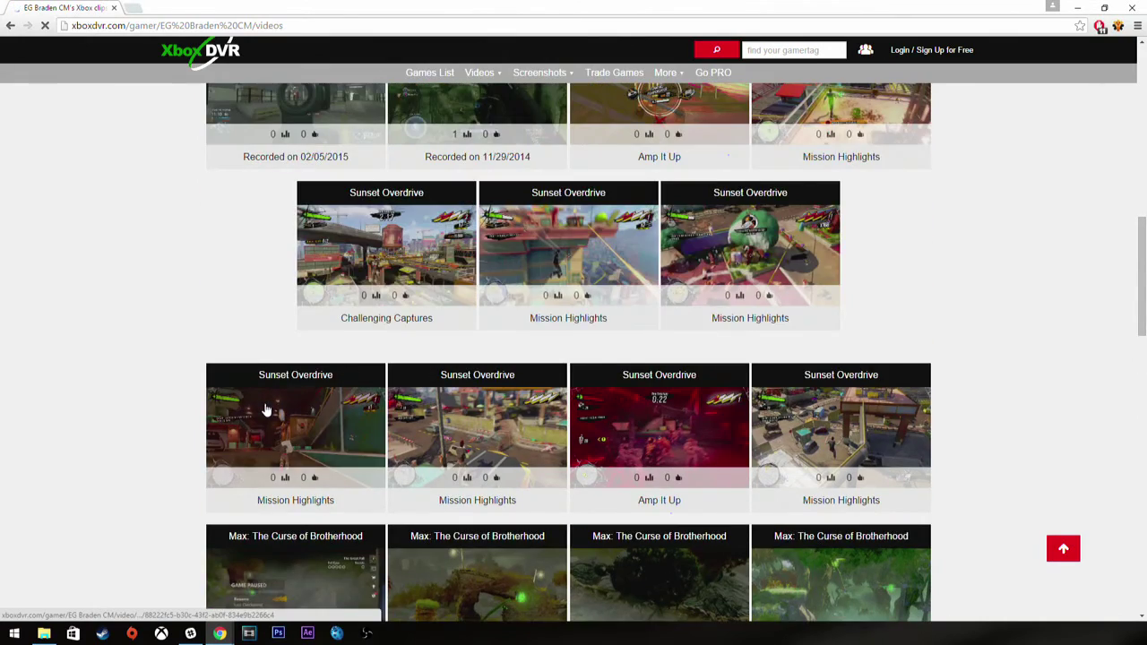
scroll(265, 408, up, 10)
scroll(476, 256, down, 3)
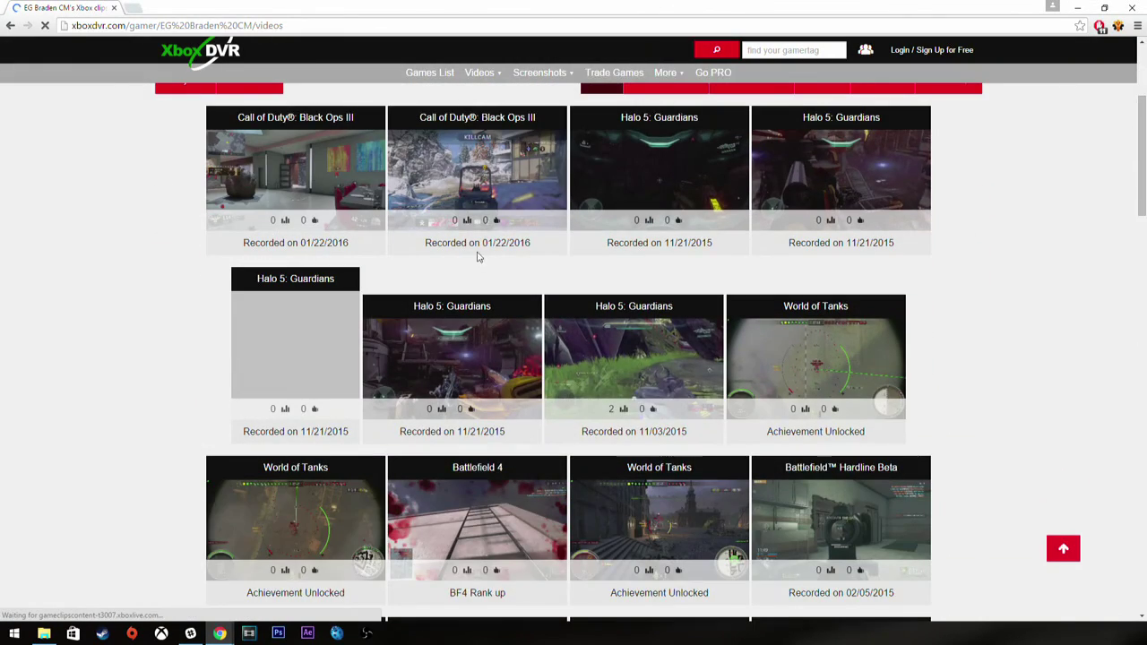
scroll(452, 300, up, 1)
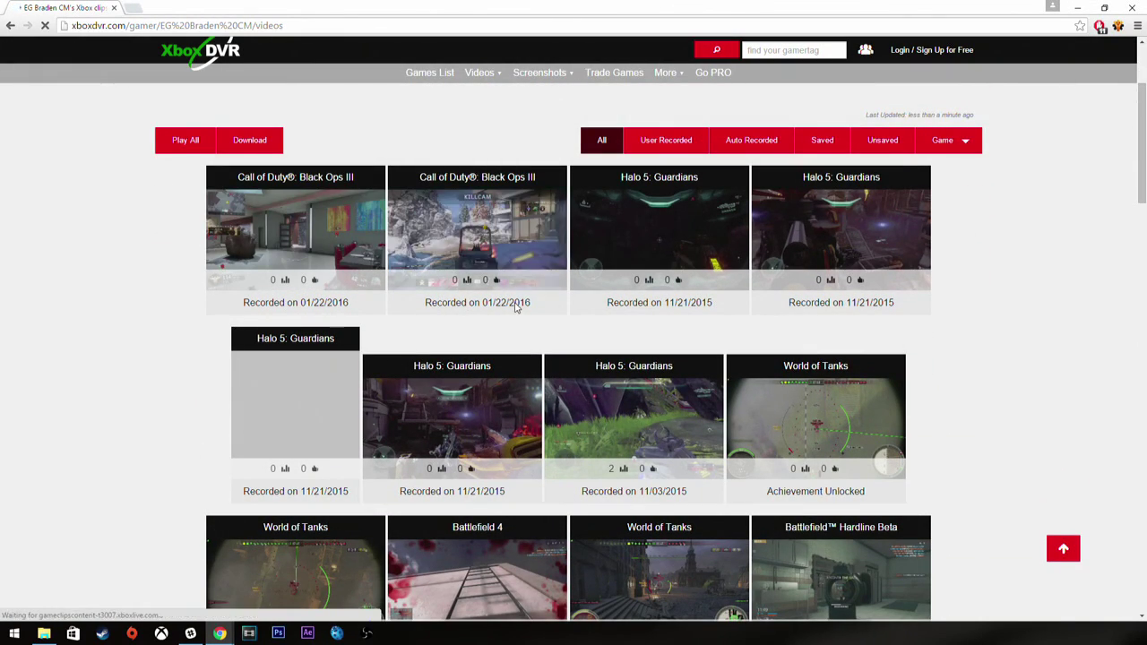
click(500, 224)
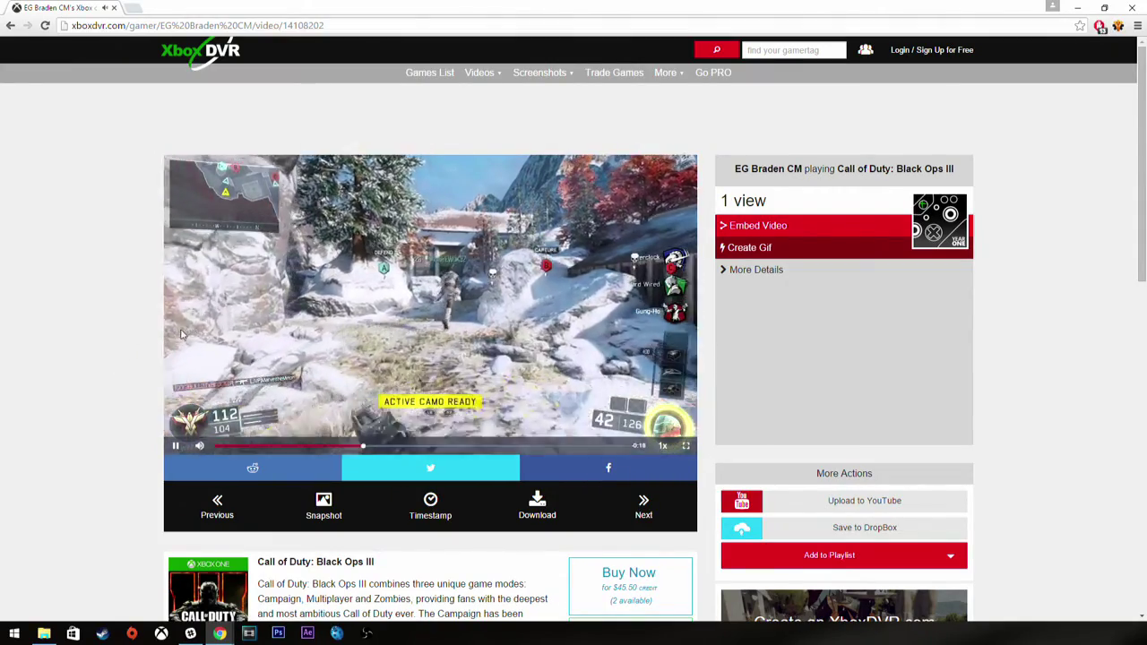
- Save a timestamp at 20 seconds, then download the clip as GameClip-Original.mp4
scroll(124, 343, down, 2)
scroll(124, 344, down, 1)
scroll(125, 343, up, 2)
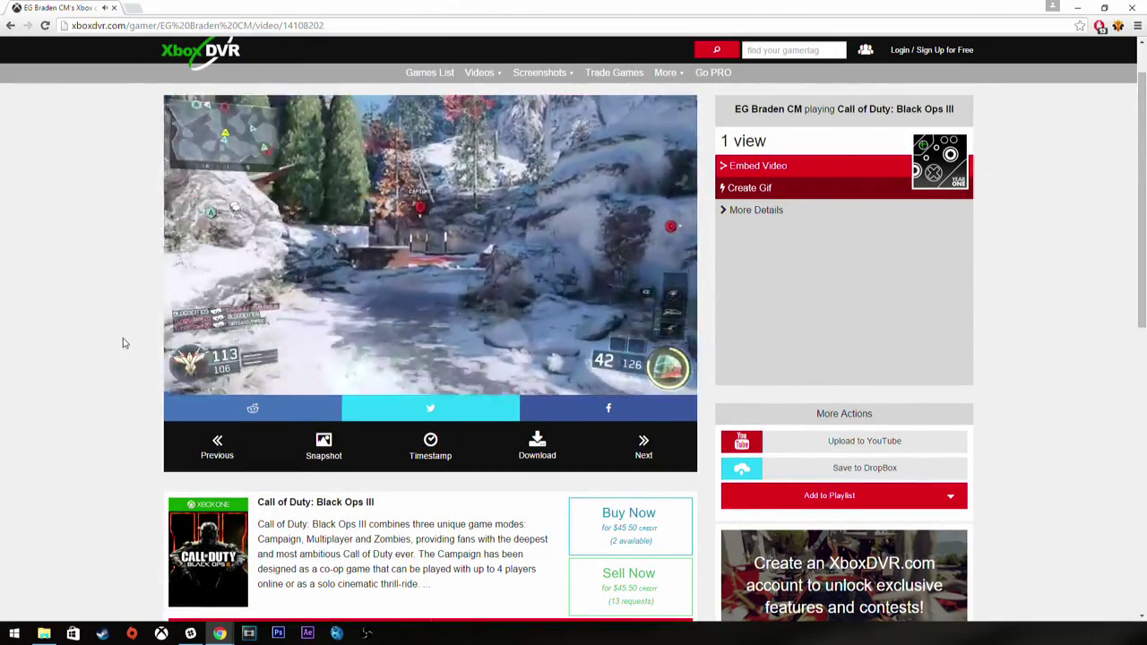
scroll(124, 343, up, 1)
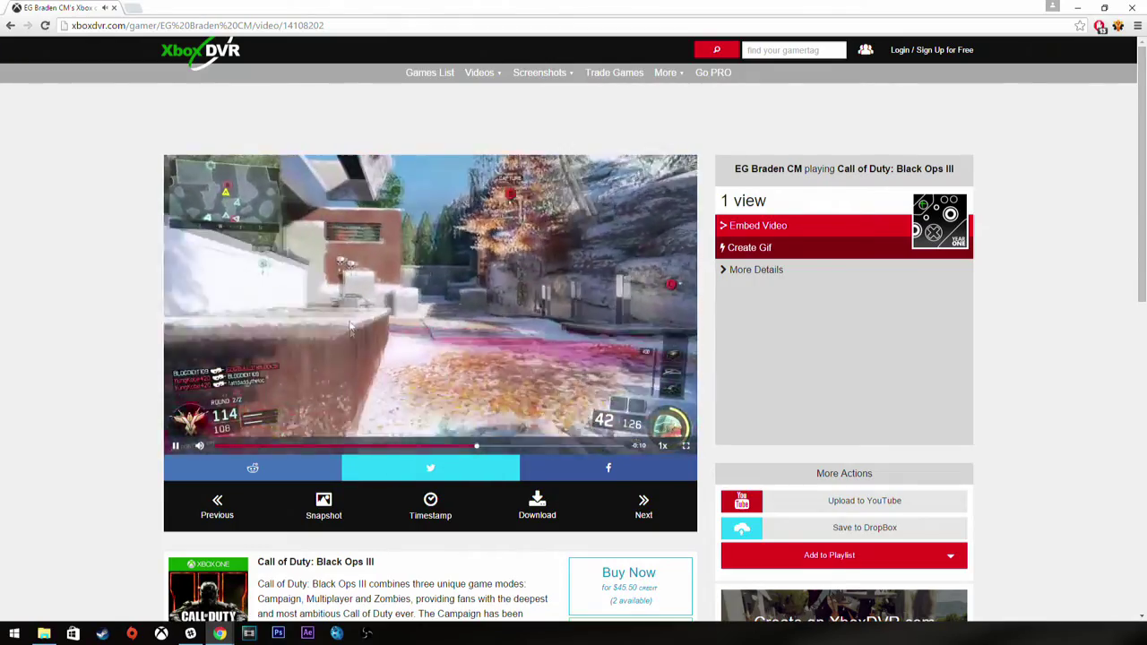
click(443, 514)
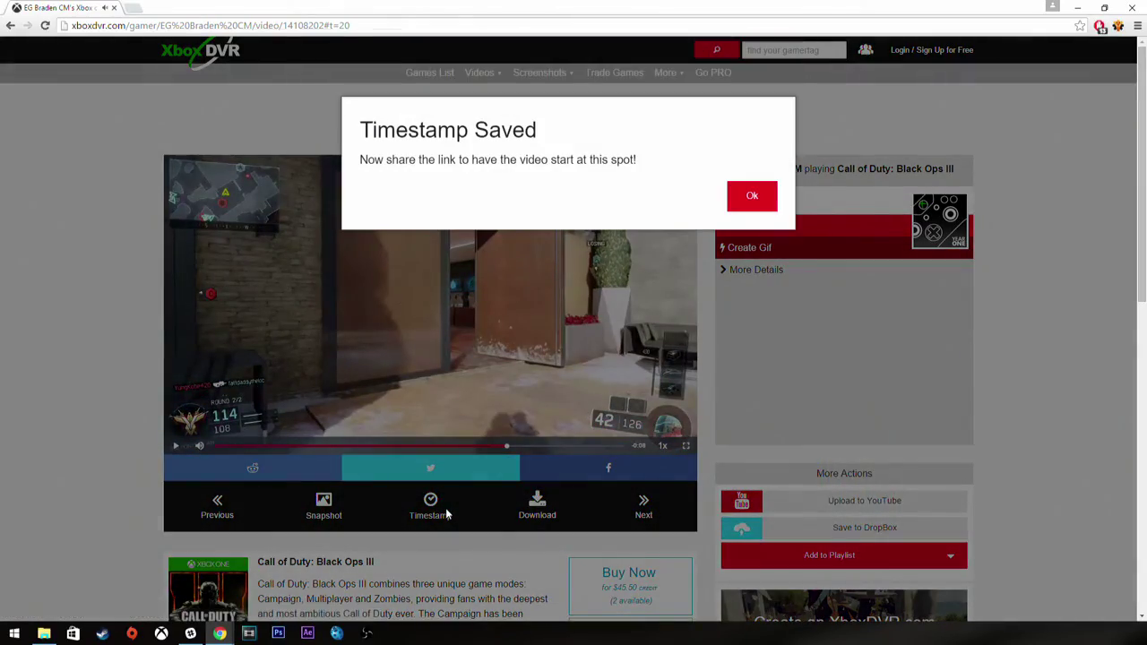
click(751, 198)
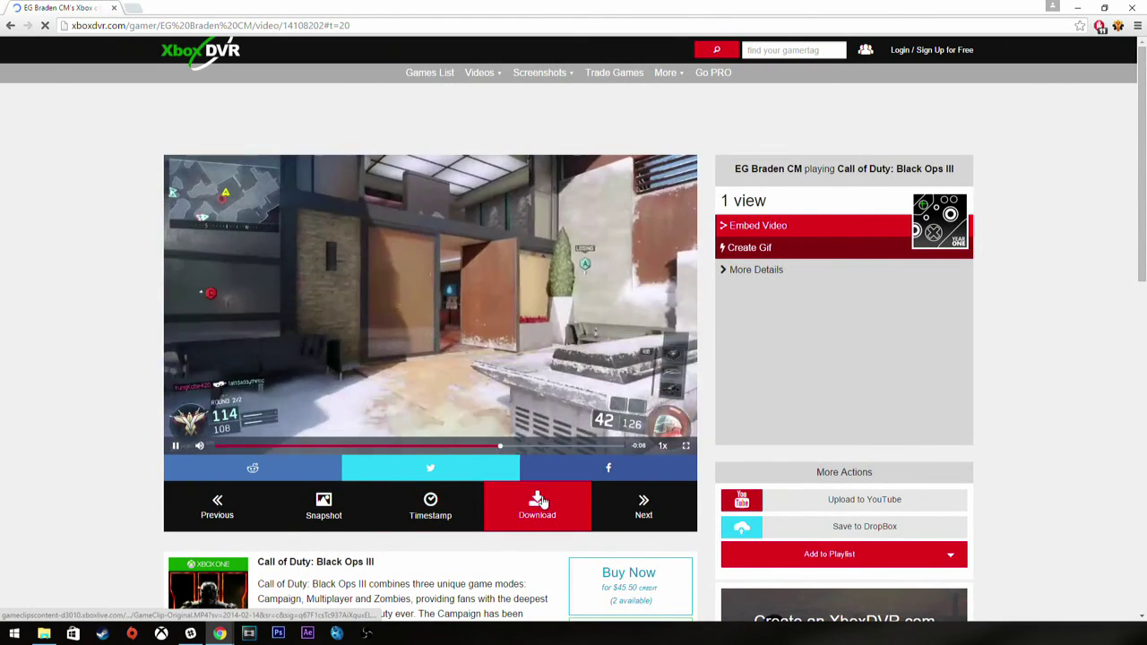
click(555, 522)
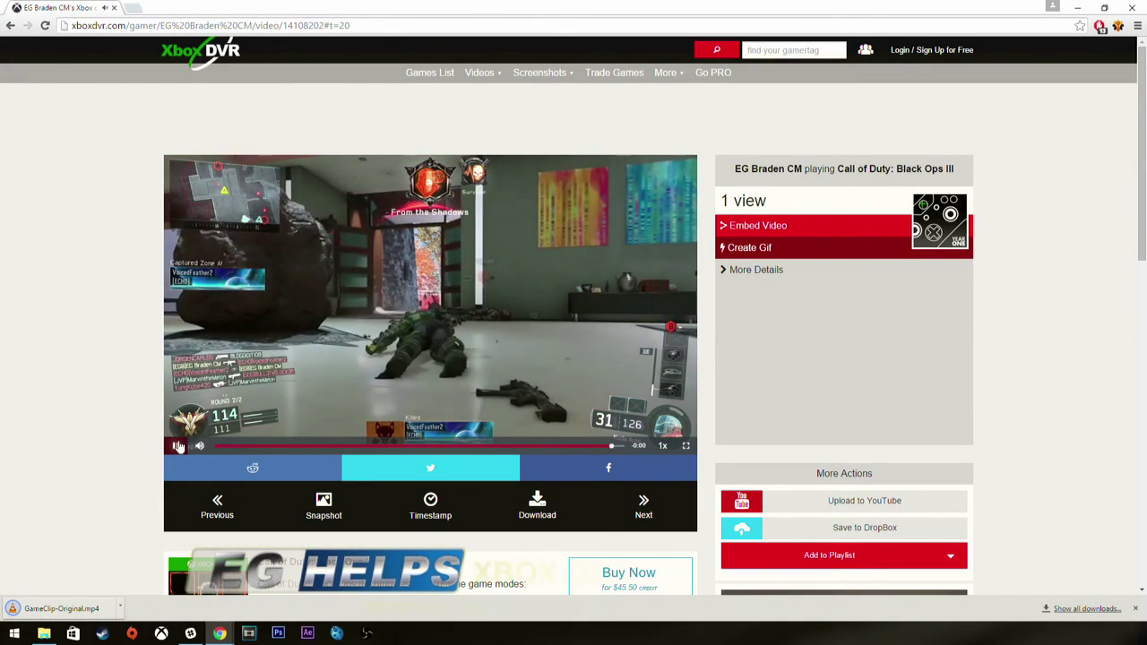
click(79, 610)
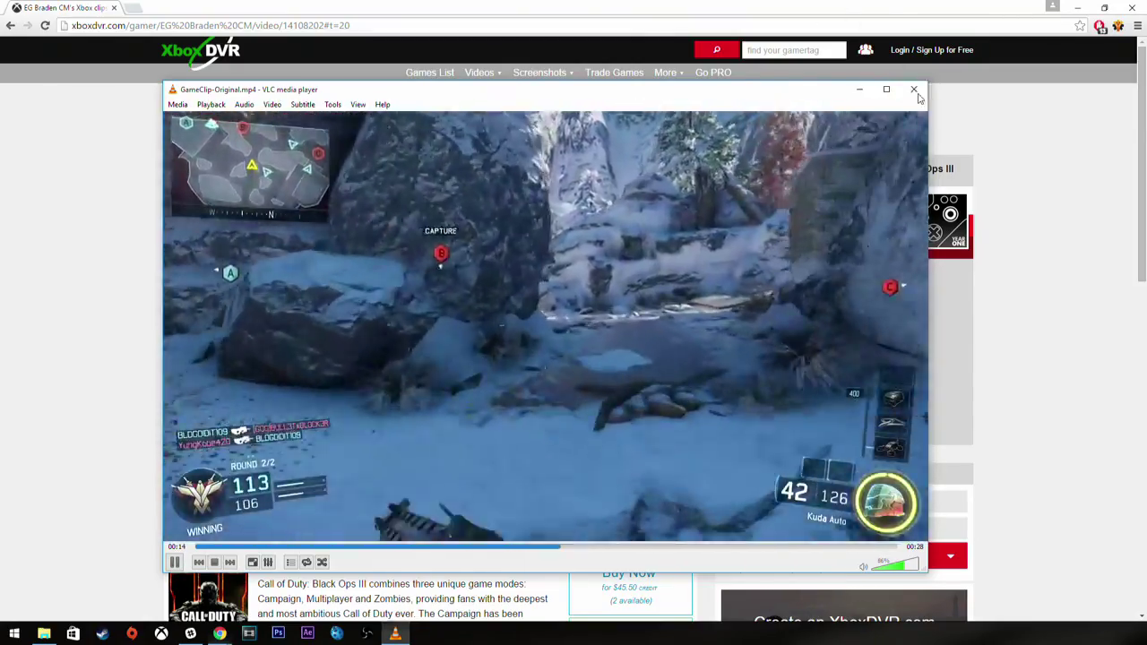
click(913, 91)
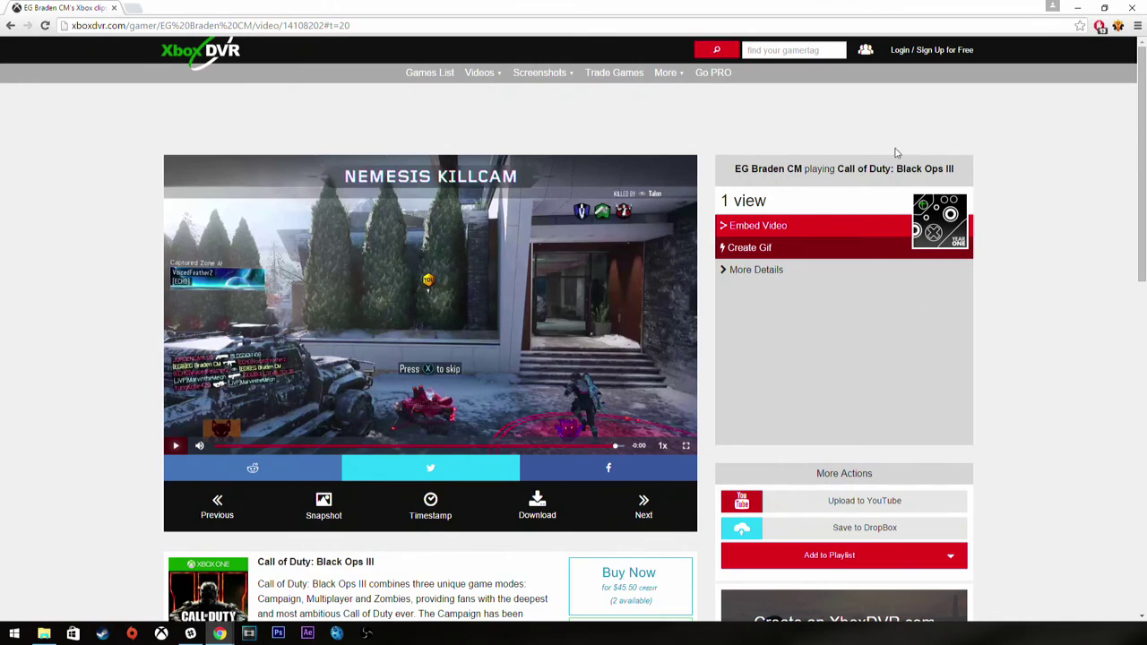